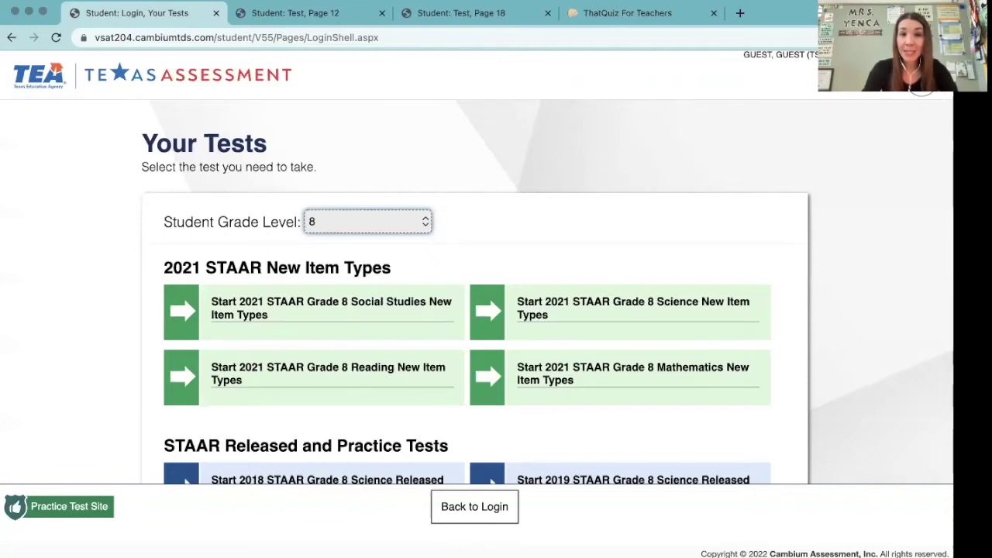
Answer practice question 12 by placing x − 8 and y + 4 in the rule boxes
click(313, 15)
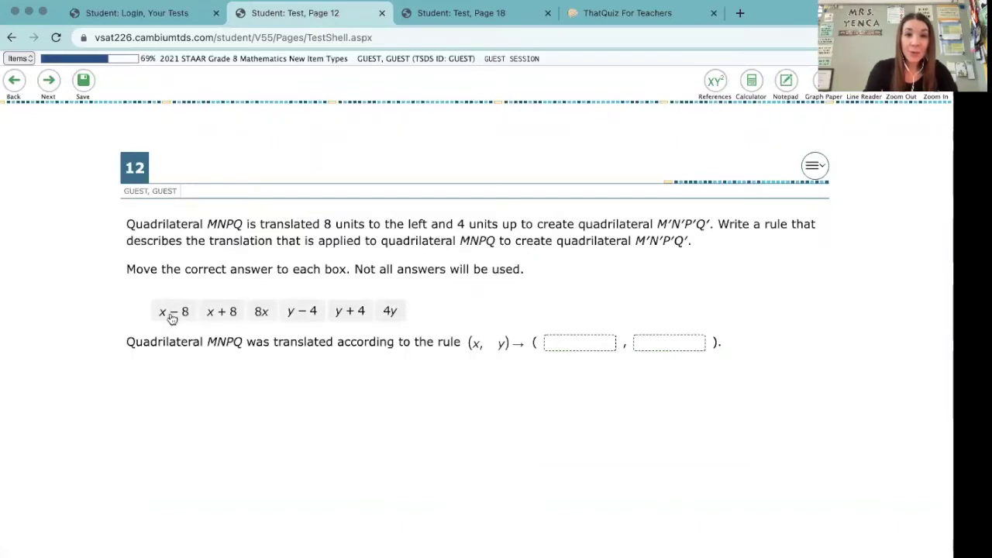
drag(172, 318, 567, 351)
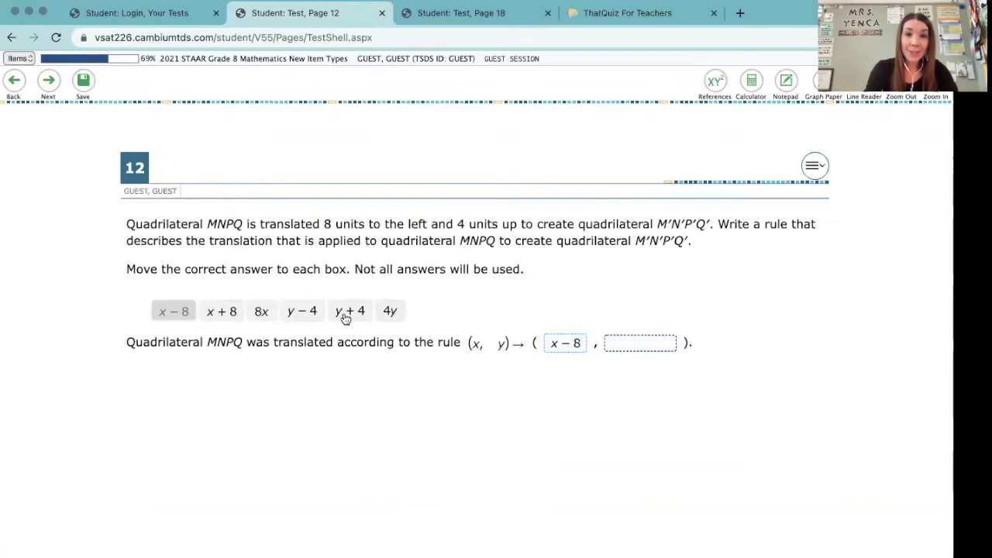
drag(348, 315, 640, 346)
On practice question 18, place y = 2 in the Equation box and 0 in the Slope box
click(473, 18)
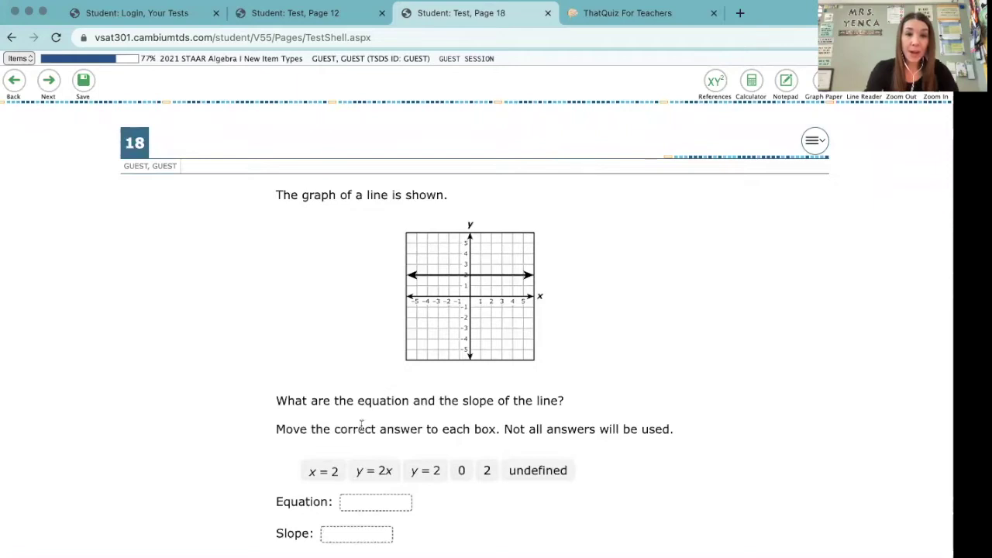
drag(418, 471, 362, 503)
drag(462, 471, 354, 535)
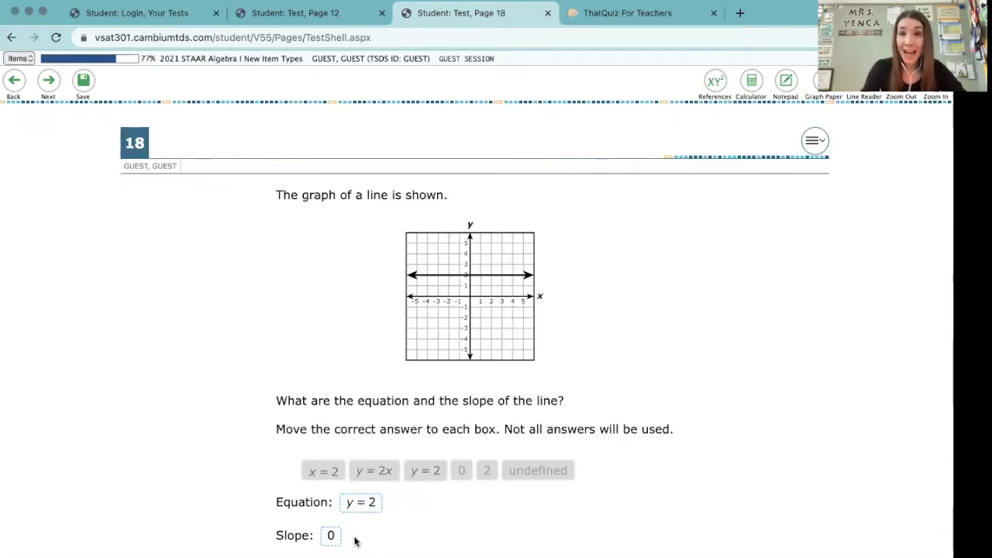
Switch to the ThatQuiz teacher page for the class, which shows no tests assigned
click(638, 15)
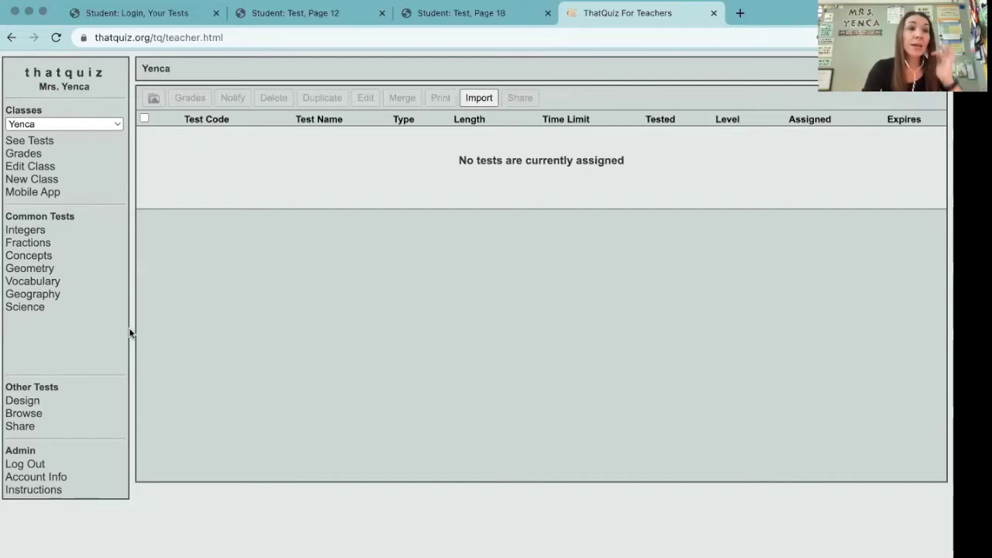
Start a new slides test from the Design page and name it 'Sample Drag and Drop!'
click(23, 401)
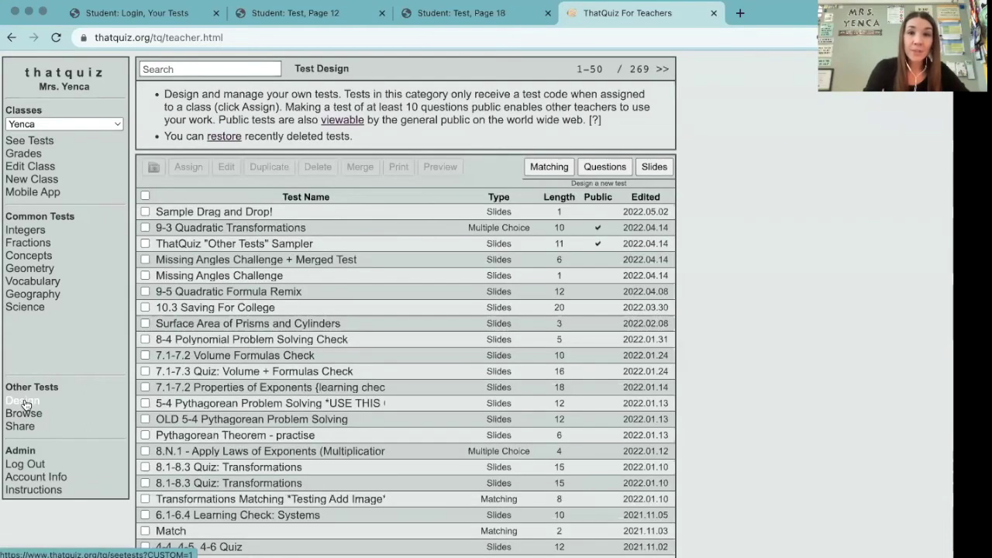
click(655, 166)
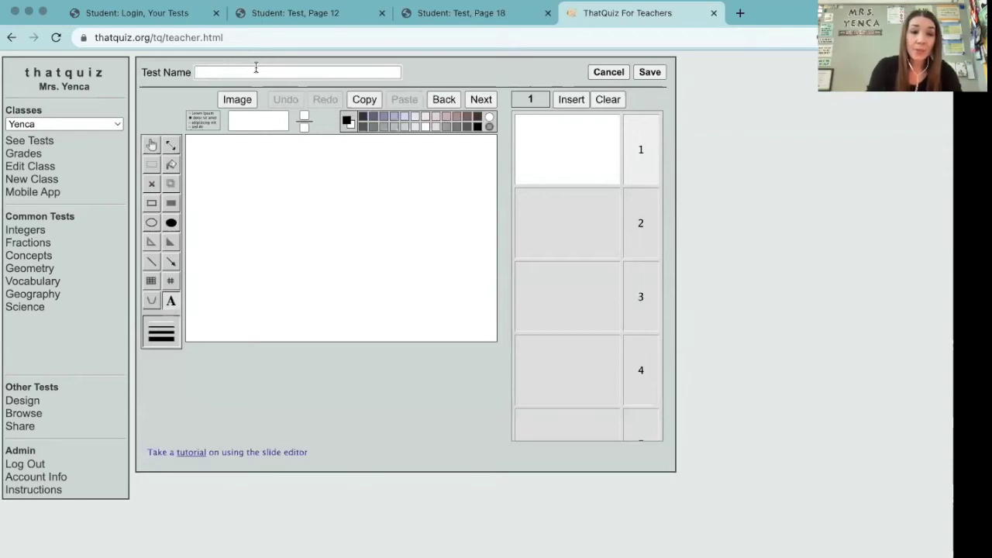
text(Sample Drag and Drop)
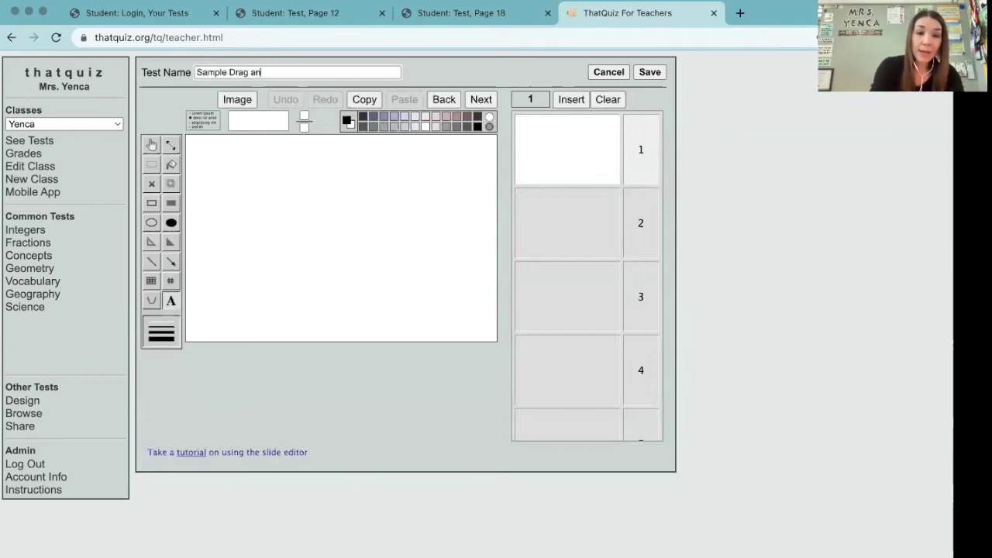
text(!)
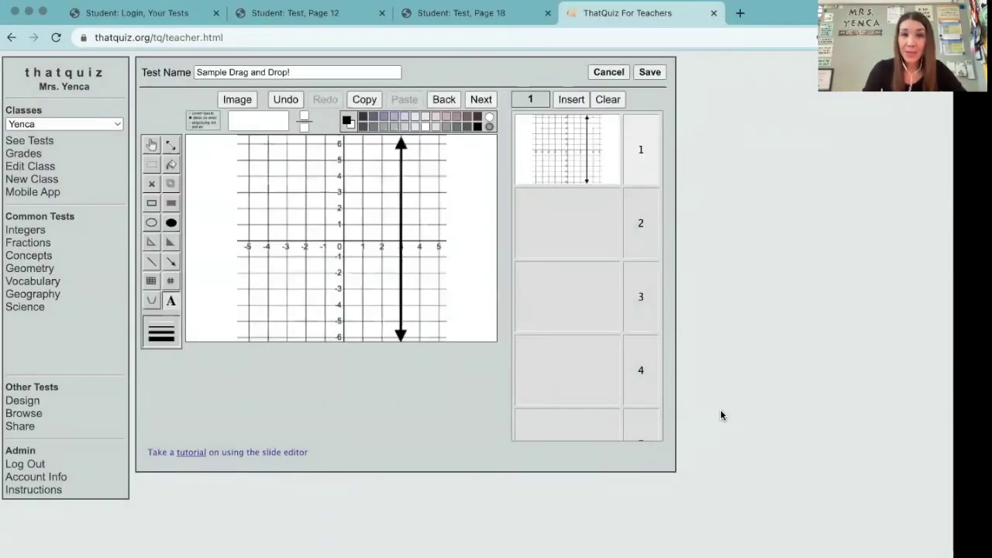
Shrink the grid image and drag it toward the centre of slide 1
click(171, 147)
click(381, 297)
drag(398, 300, 292, 217)
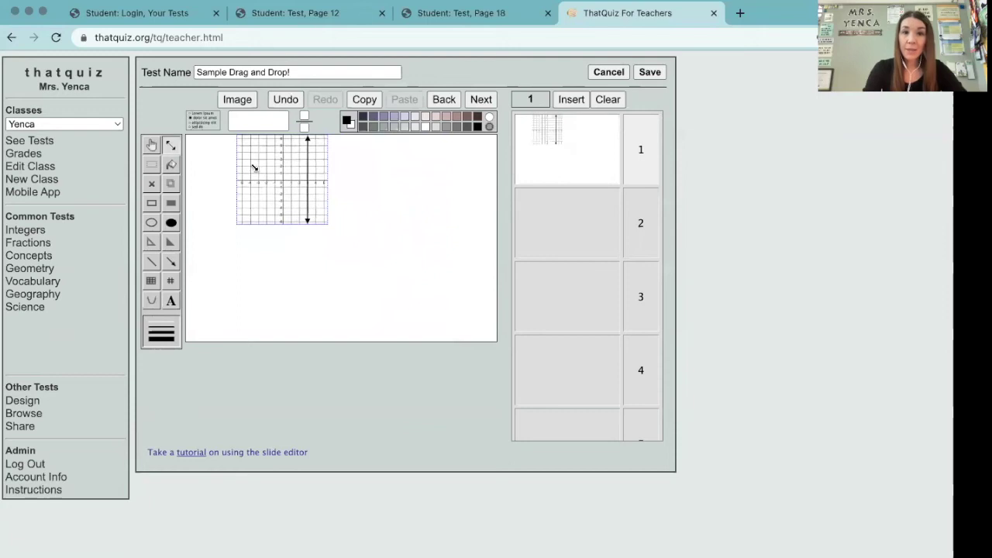
click(153, 144)
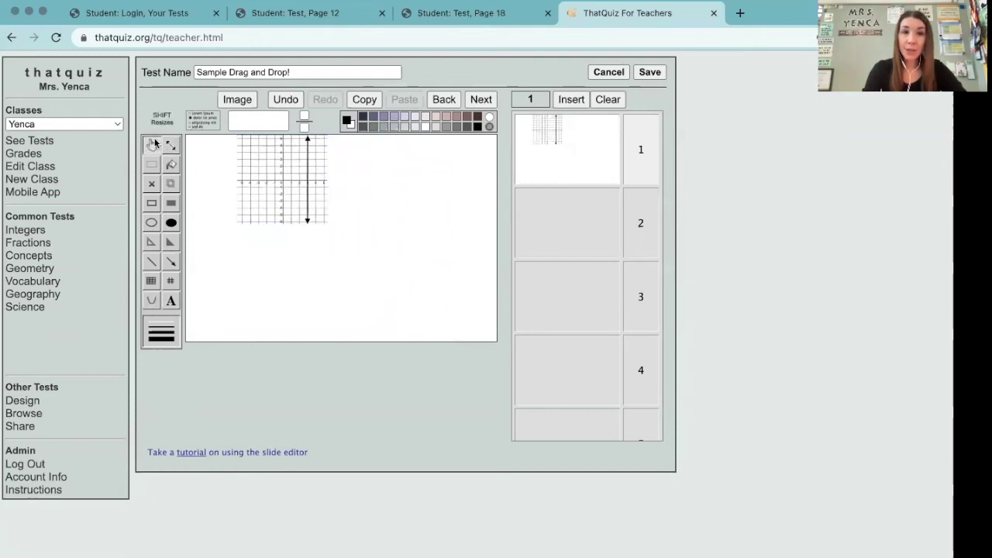
drag(279, 175, 375, 266)
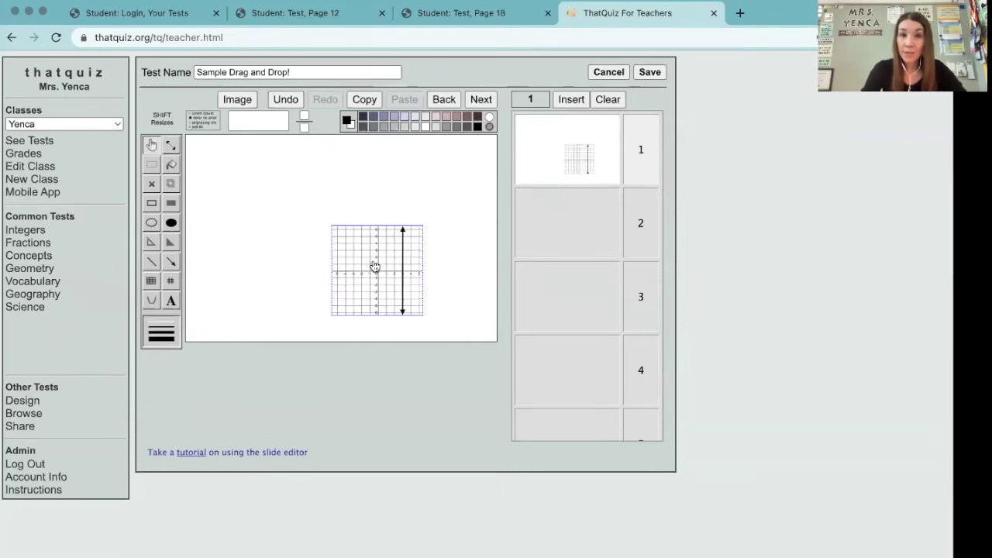
click(282, 250)
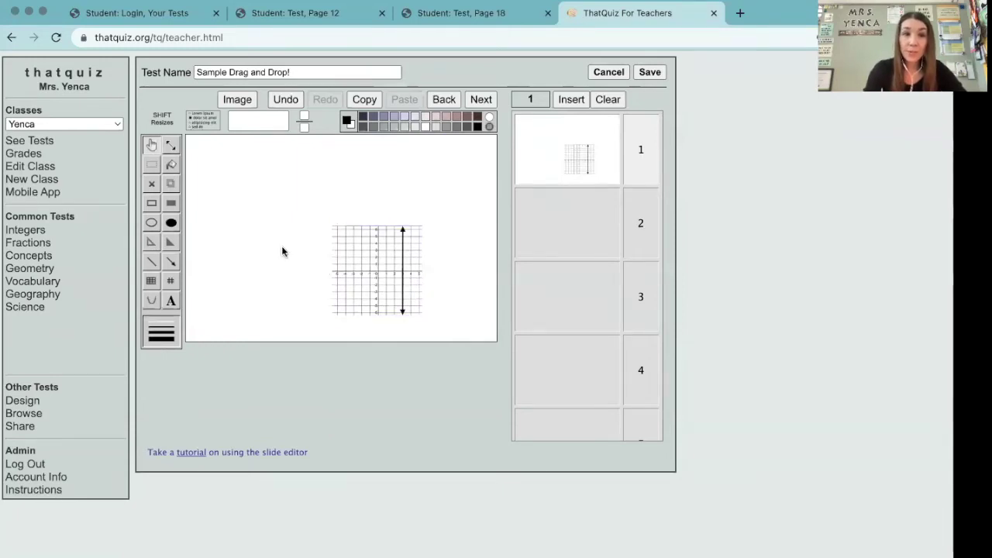
Add the three-line prompt asking for the line's equation and slope, then reposition text and graph
click(171, 301)
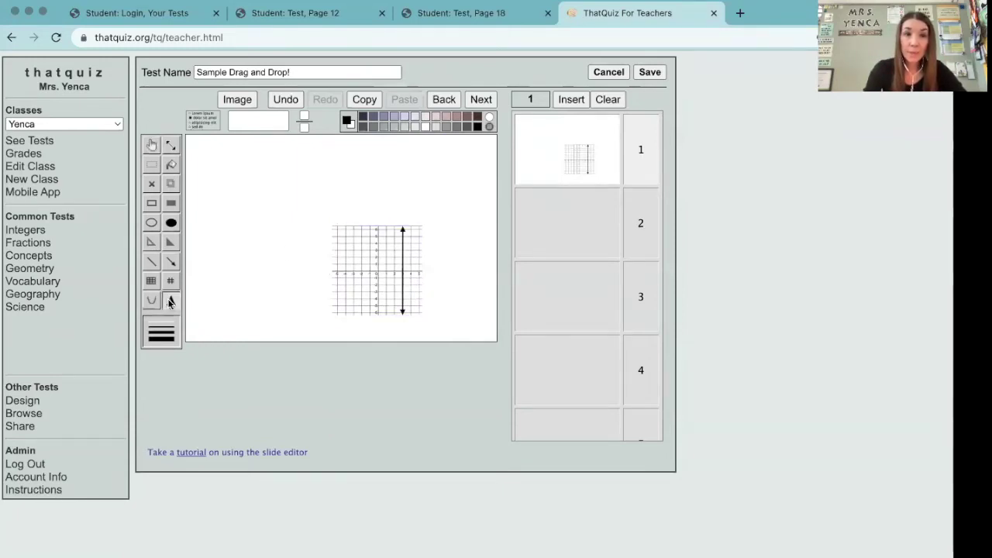
click(227, 161)
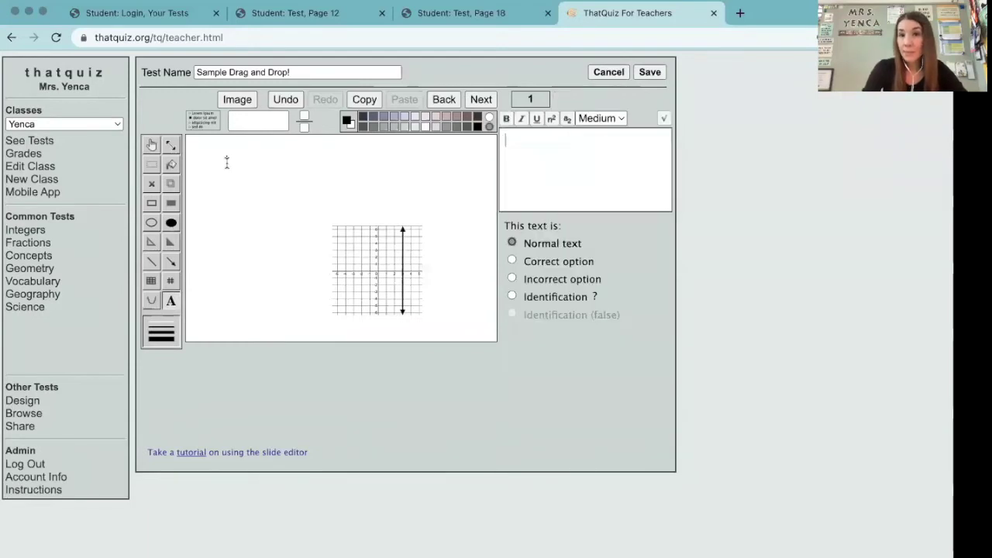
text(What are the equation and the slope of the line?)
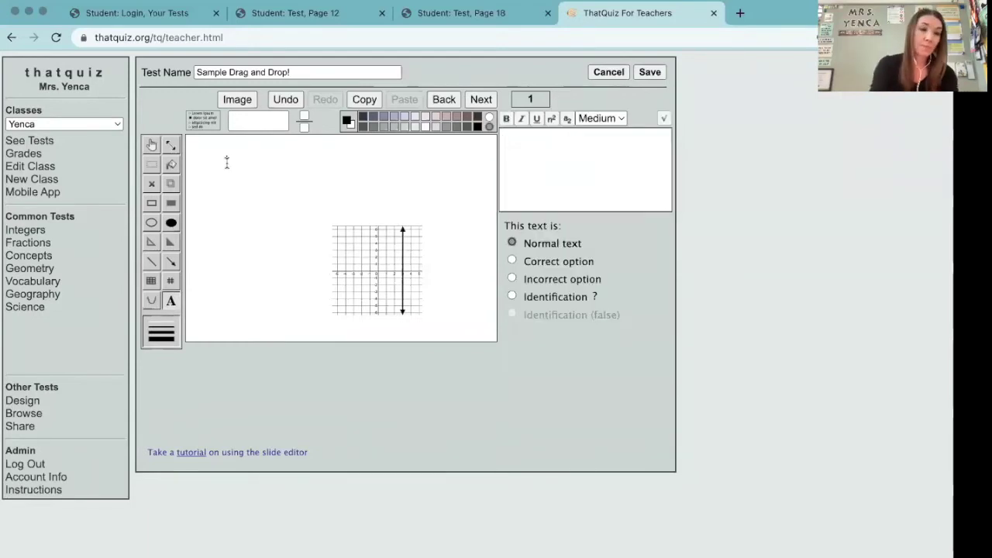
key(Return)
text(Move the correct answer to each box.)
key(Return)
text(Not all answers will be used.)
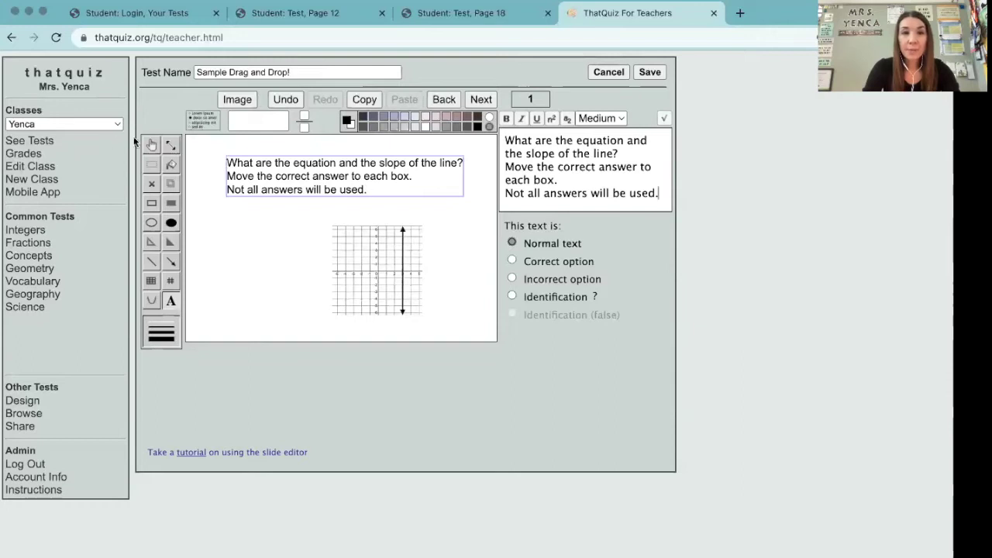
click(151, 145)
drag(249, 172, 245, 162)
drag(382, 253, 394, 238)
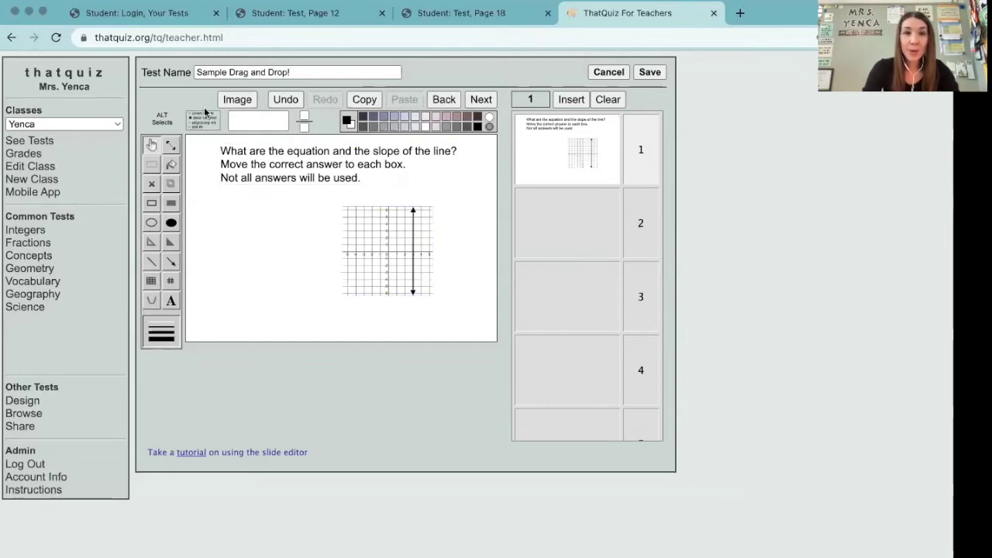
Add two four-option answer lists to the slide, moving the graph up and right for room
drag(202, 123, 244, 235)
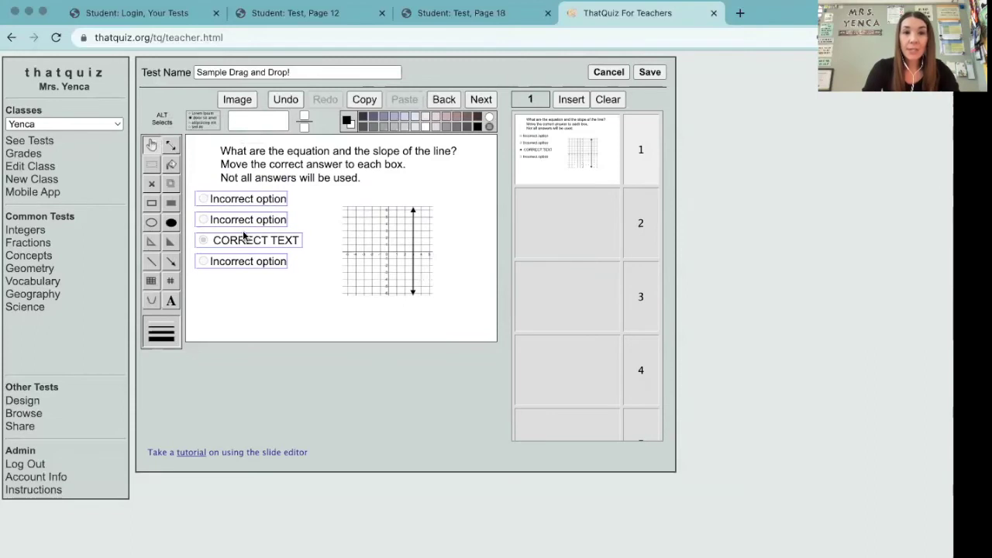
drag(414, 244, 458, 221)
drag(203, 122, 365, 243)
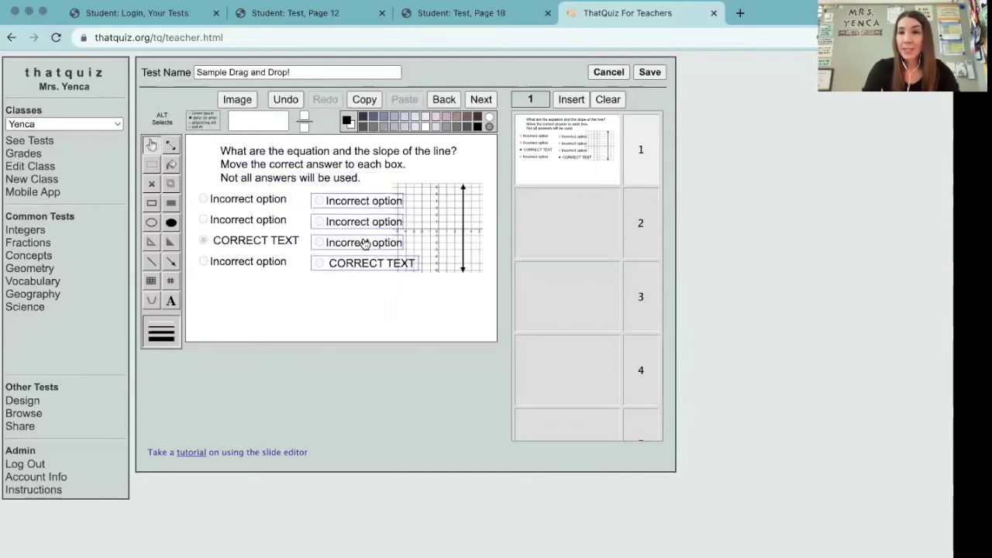
click(171, 301)
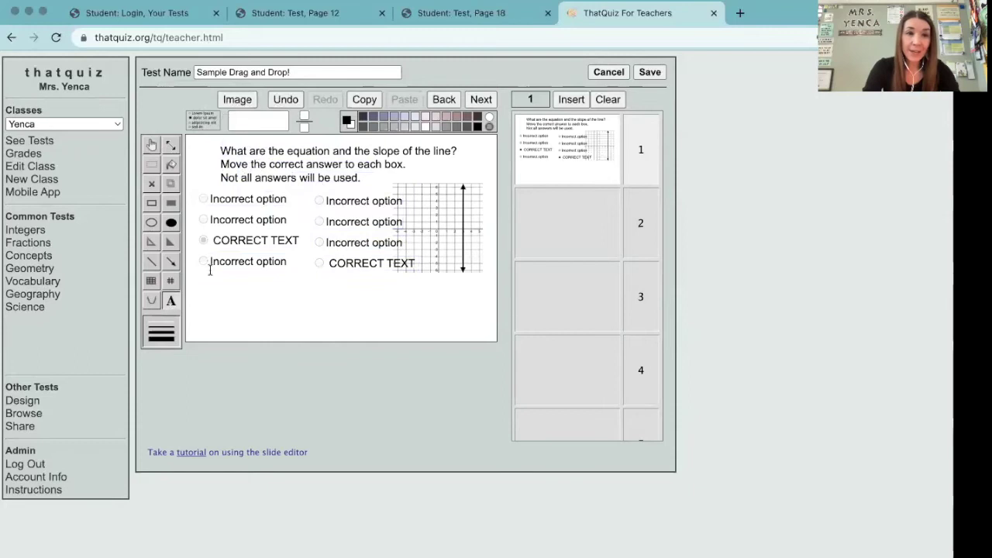
Relabel the answer choices x = 3, y = 3, y = 3x, 3, 0 and undefined
click(279, 200)
text(x = 3)
key(Tab)
text(y = 3)
key(Tab)
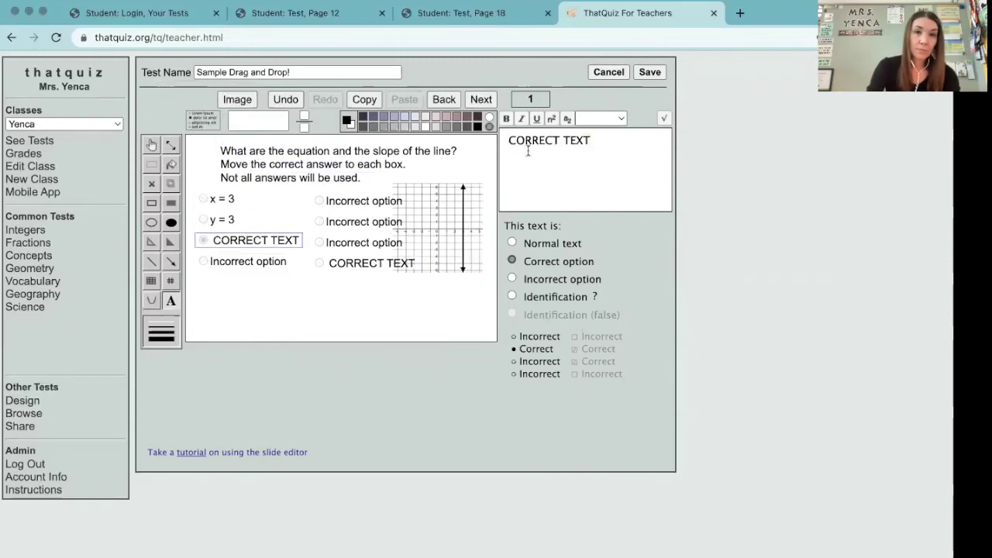
text(y = 3x)
key(Tab)
text(3)
key(Tab)
text(0)
key(Tab)
text(undefined)
click(274, 277)
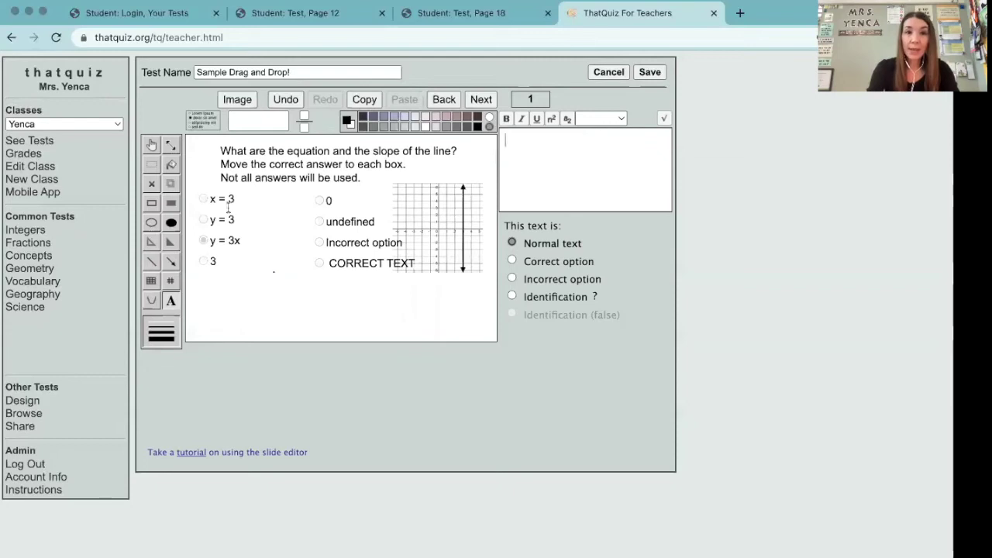
Drag the two leftover placeholder options off the slide to delete them
click(152, 147)
drag(345, 244, 320, 397)
drag(354, 265, 342, 386)
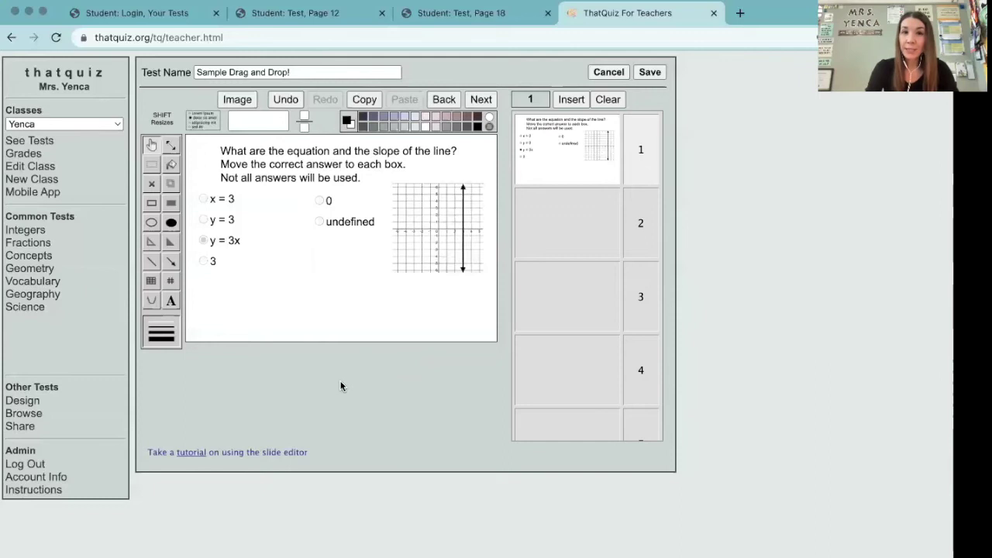
Set the x = 3 choice as an Identification item
click(170, 300)
click(231, 200)
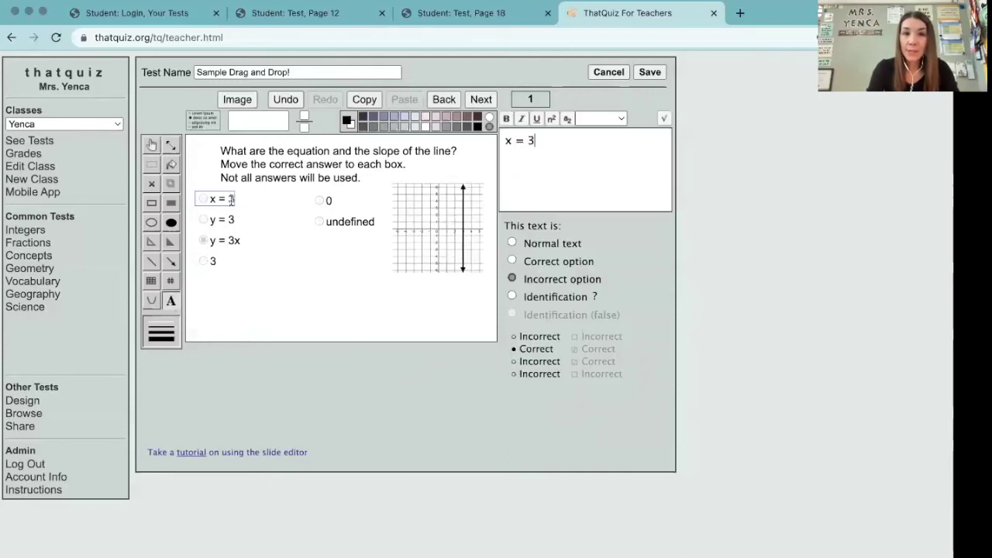
click(512, 296)
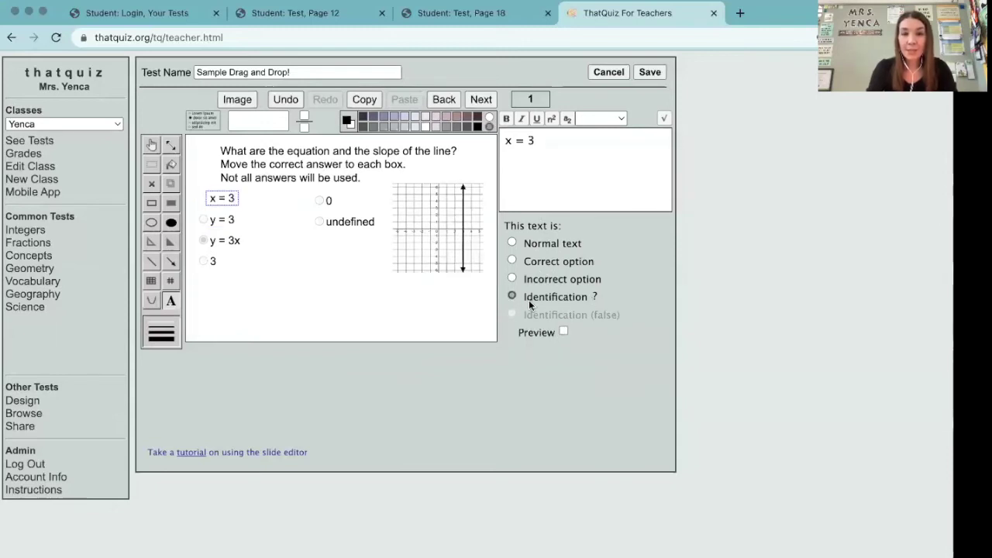
Mark y = 3, y = 3x, 3 and 0 as false distractors and undefined as Identification ?
click(230, 219)
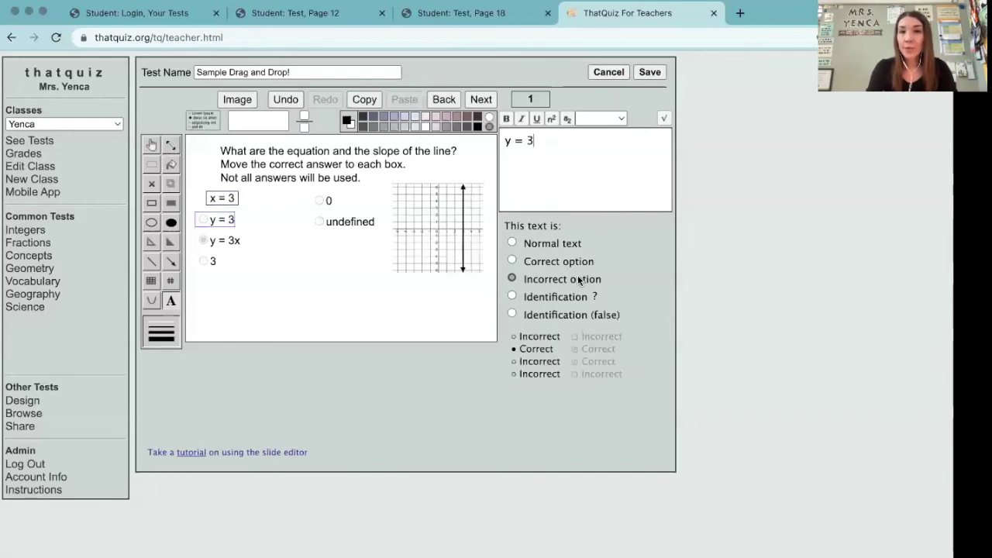
click(512, 315)
click(236, 242)
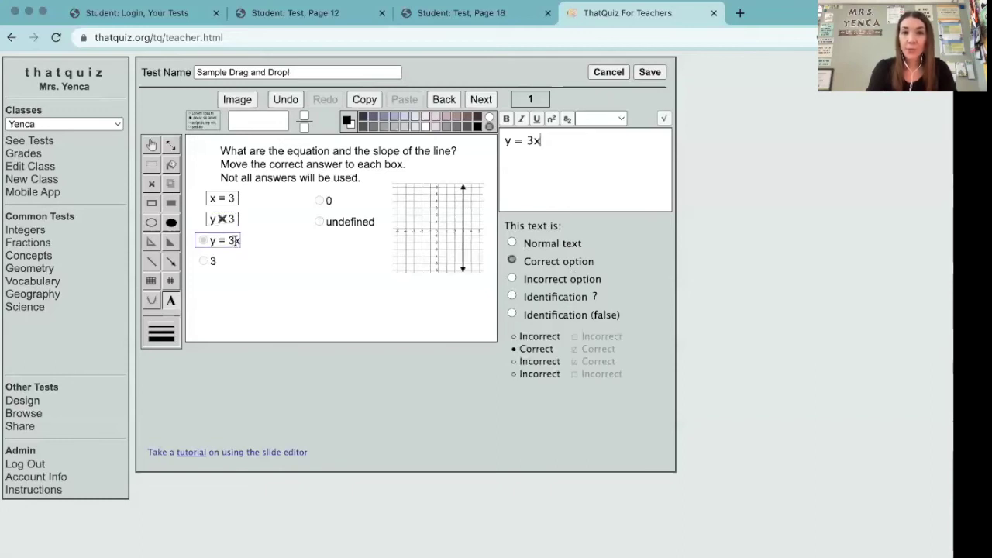
click(512, 315)
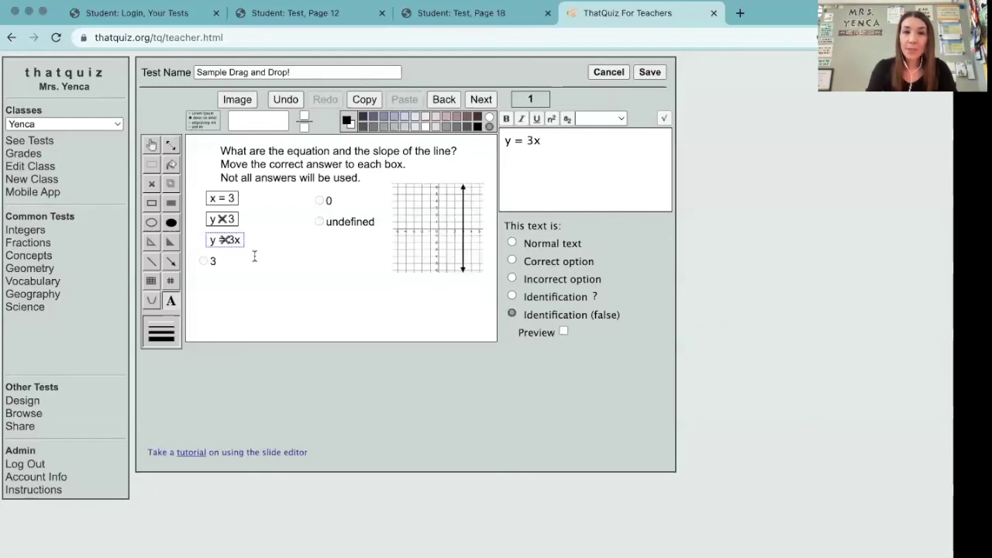
click(210, 263)
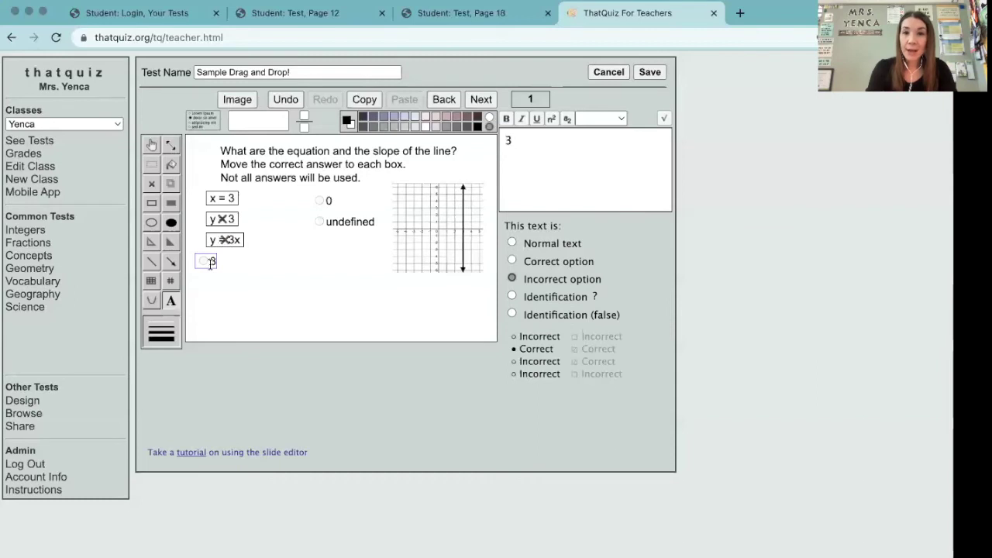
click(512, 314)
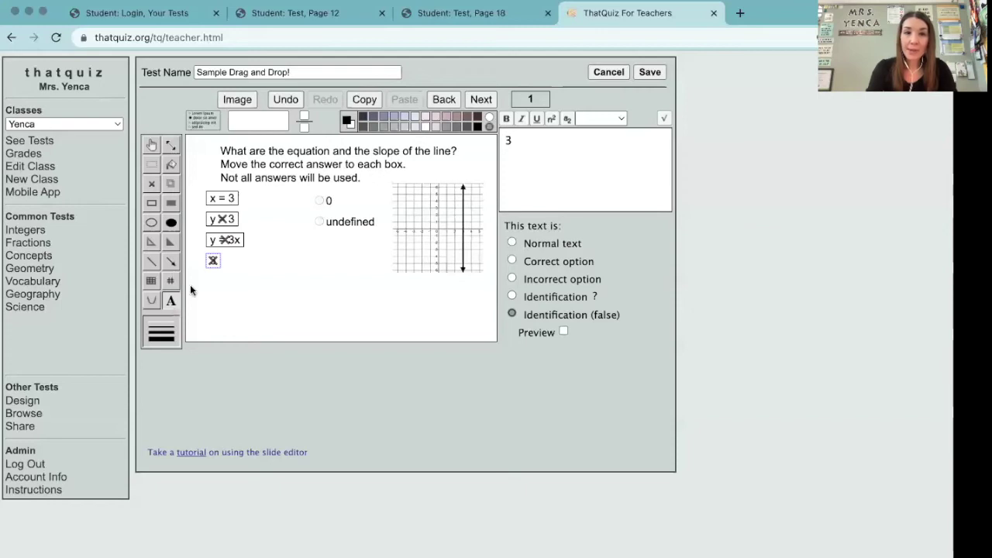
click(329, 200)
click(586, 314)
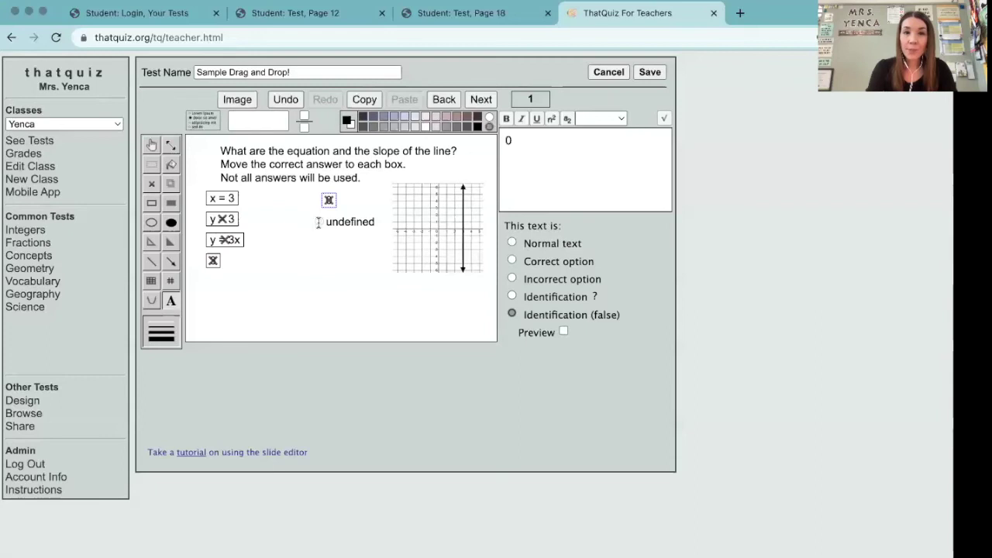
click(337, 222)
click(512, 297)
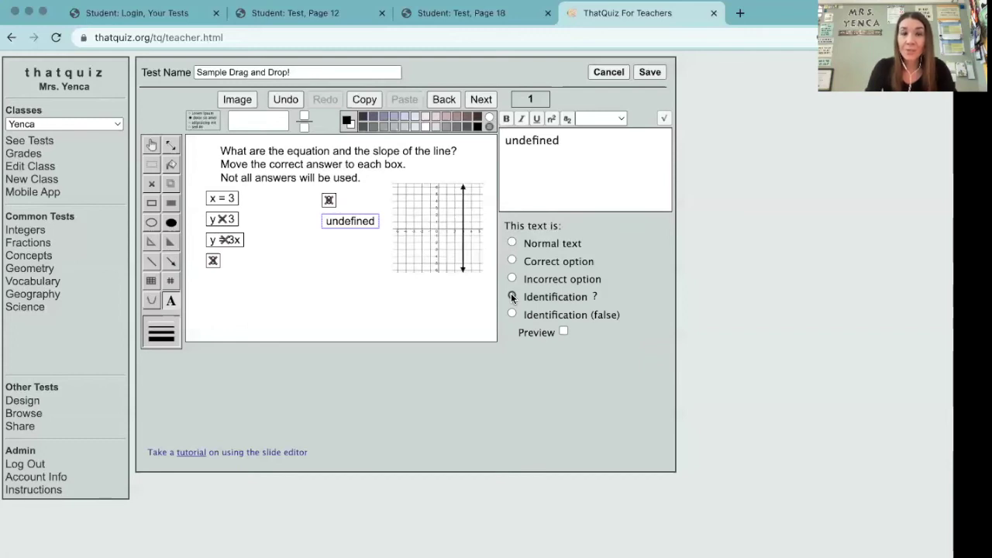
Confirm undefined as a draggable answer and move the four distractor tiles to the slide bottom
click(512, 297)
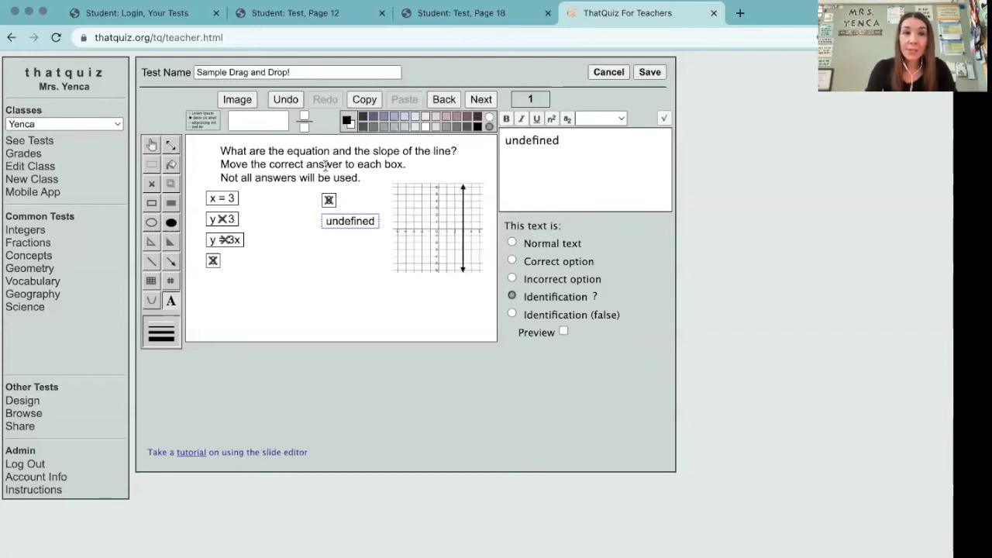
click(153, 146)
drag(329, 200, 461, 332)
drag(213, 260, 431, 325)
drag(236, 241, 397, 322)
drag(221, 222, 357, 322)
Place undefined below x = 3 and compare the slide with the original practice question
drag(353, 222, 279, 243)
click(309, 195)
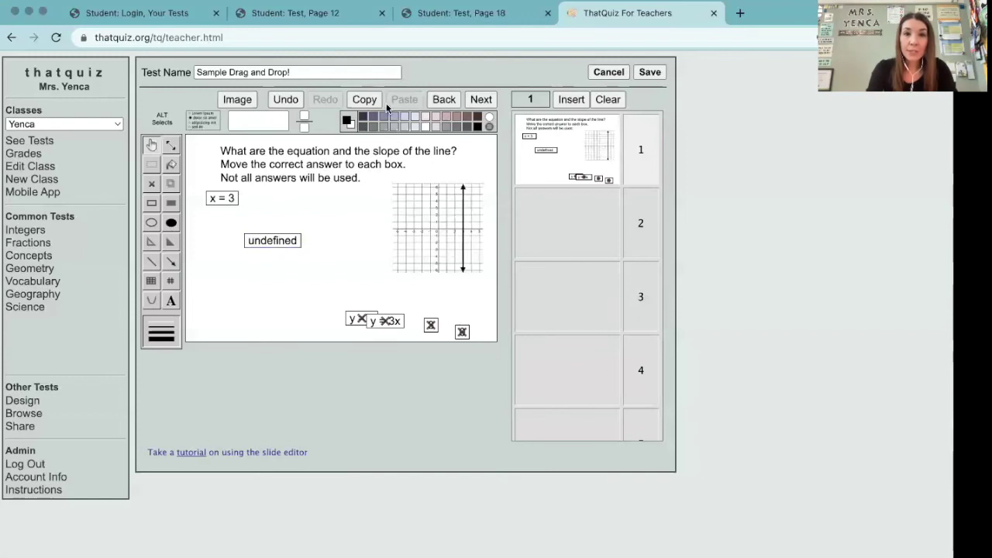
click(472, 17)
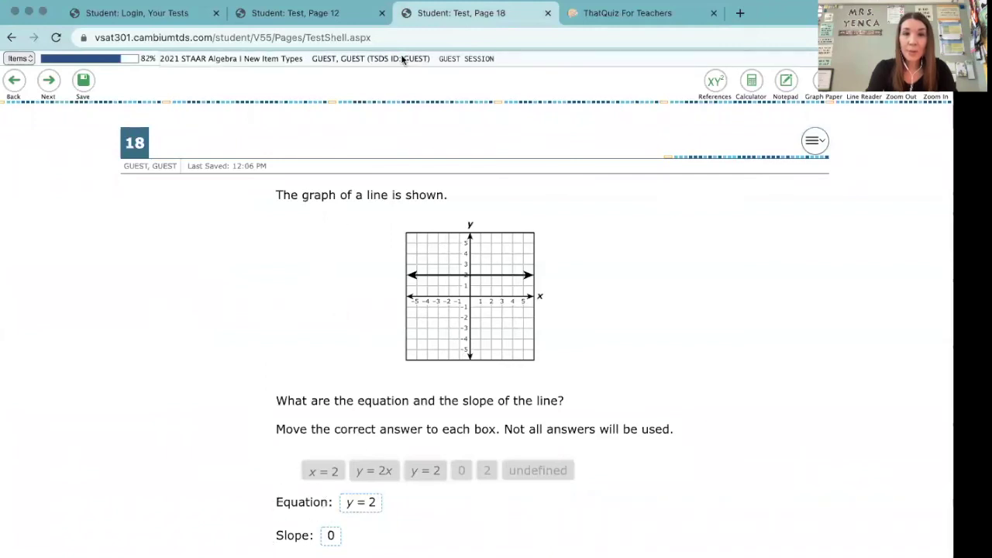
click(641, 16)
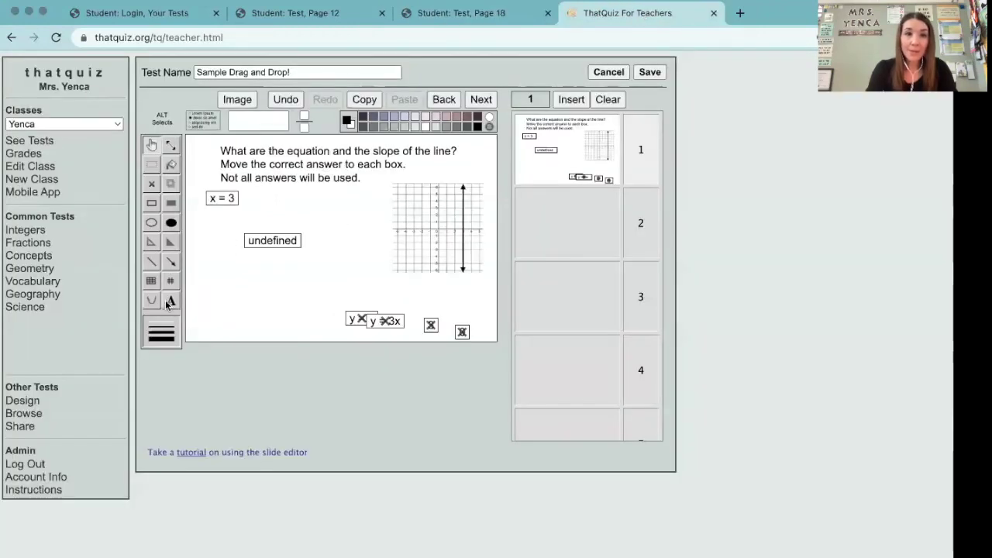
Add 'Equation:' and 'Slope:' text labels on the slide
click(170, 303)
click(283, 206)
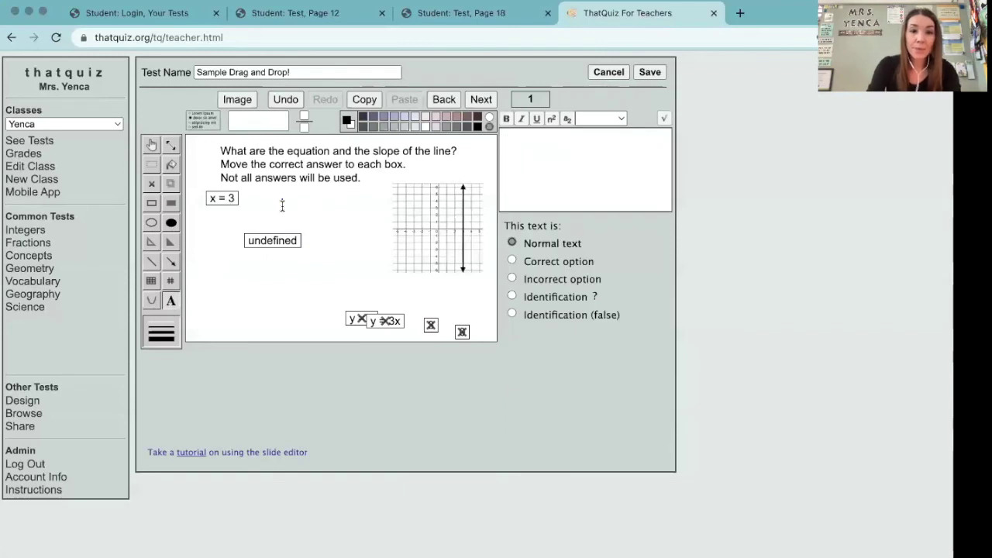
text(Equation:)
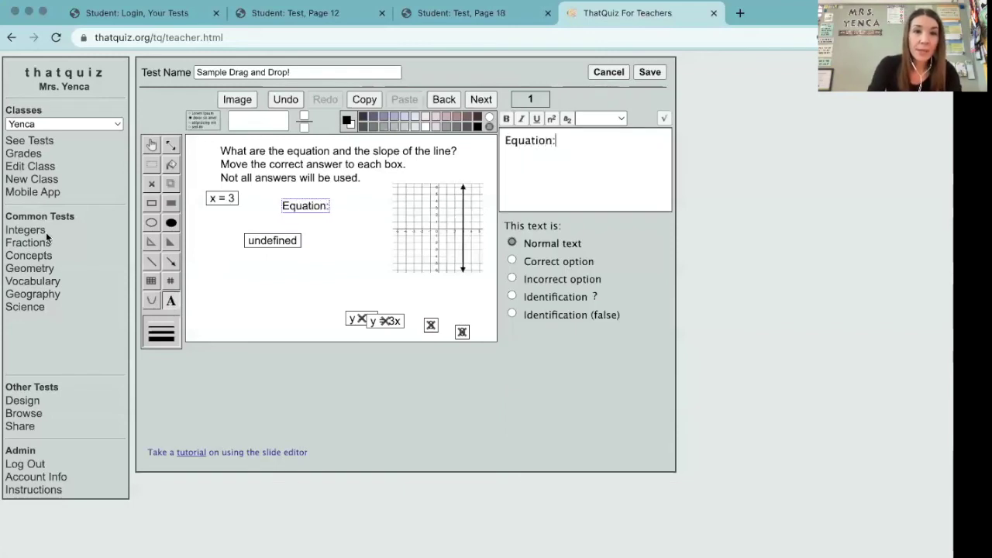
click(312, 238)
text(Slope:)
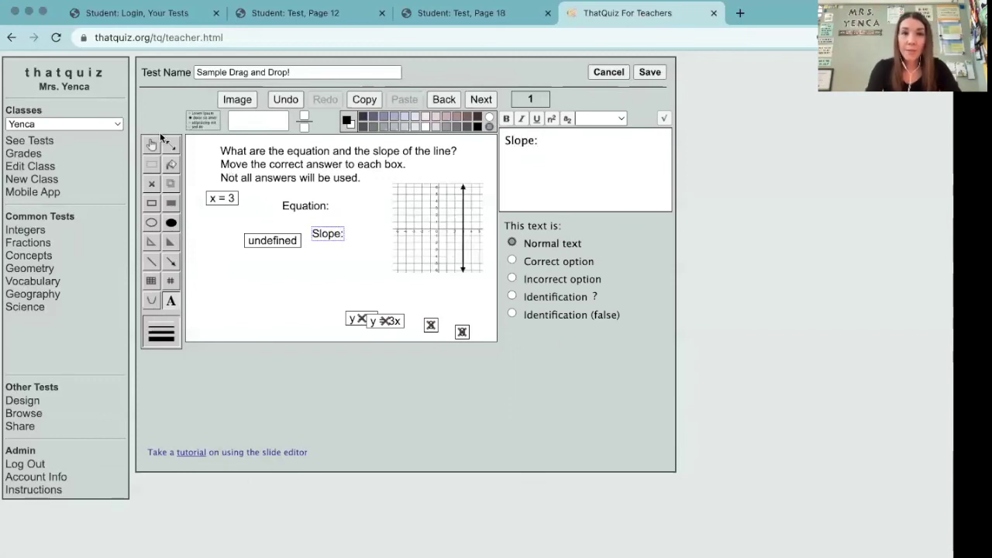
Place x = 3 beside Equation:, undefined beside Slope:, and enlarge the graph
click(153, 145)
drag(303, 203, 291, 202)
drag(222, 200, 322, 203)
drag(272, 241, 314, 242)
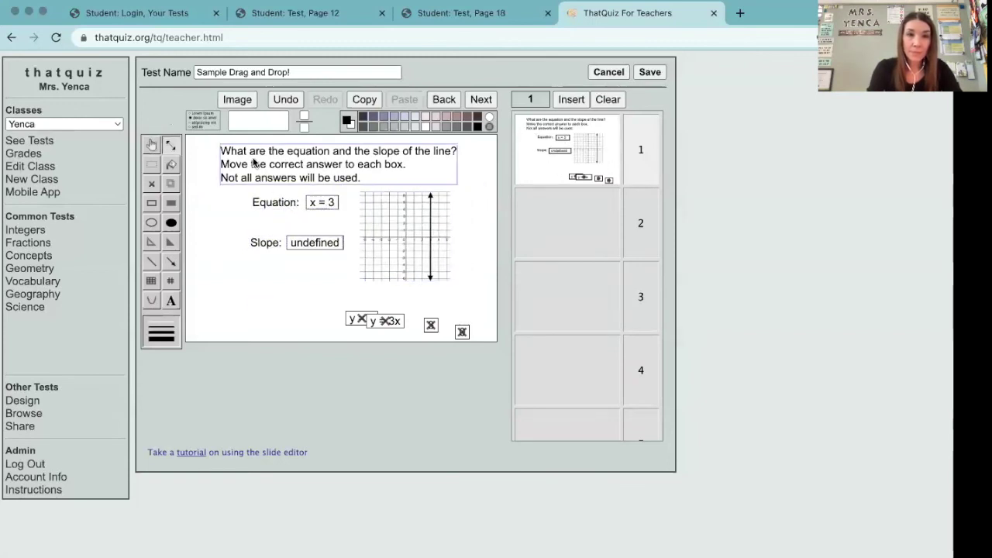
drag(450, 280, 472, 298)
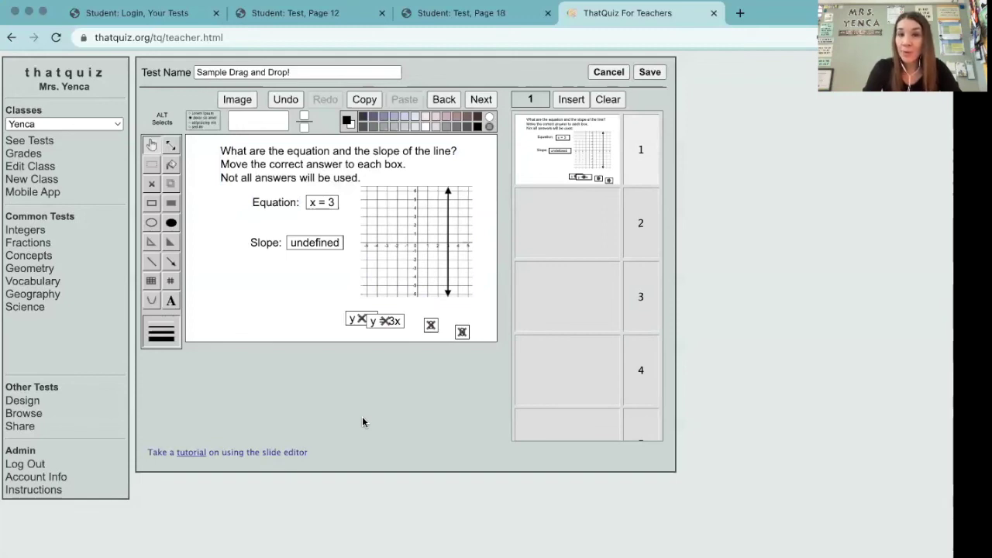
Save the slide, assign 'Sample Drag and Drop!' to the class, and launch its practice version
click(653, 72)
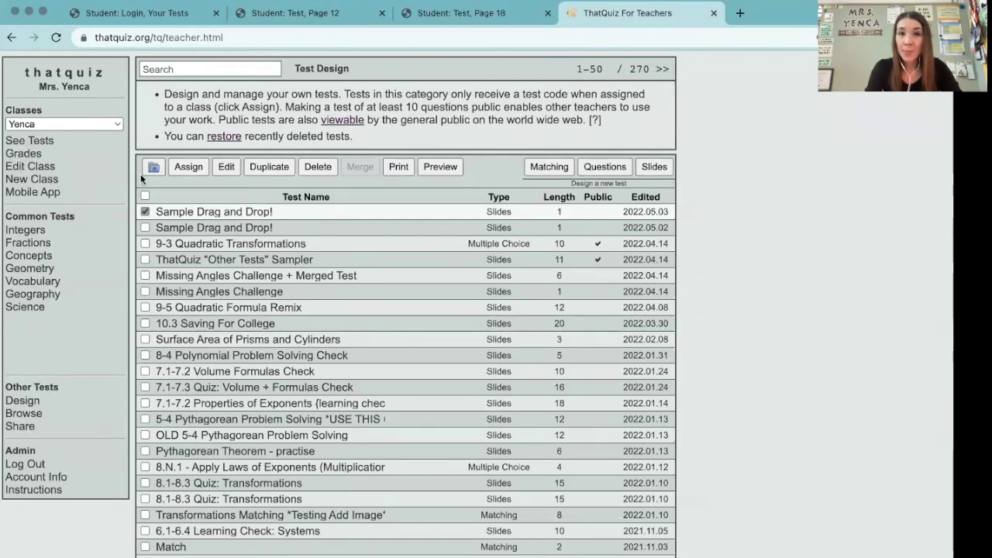
click(189, 167)
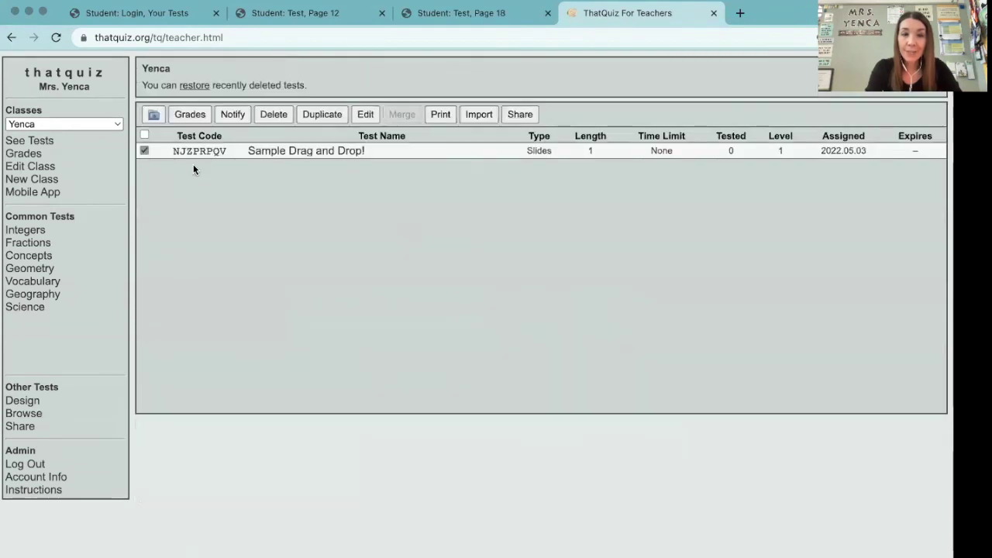
click(332, 152)
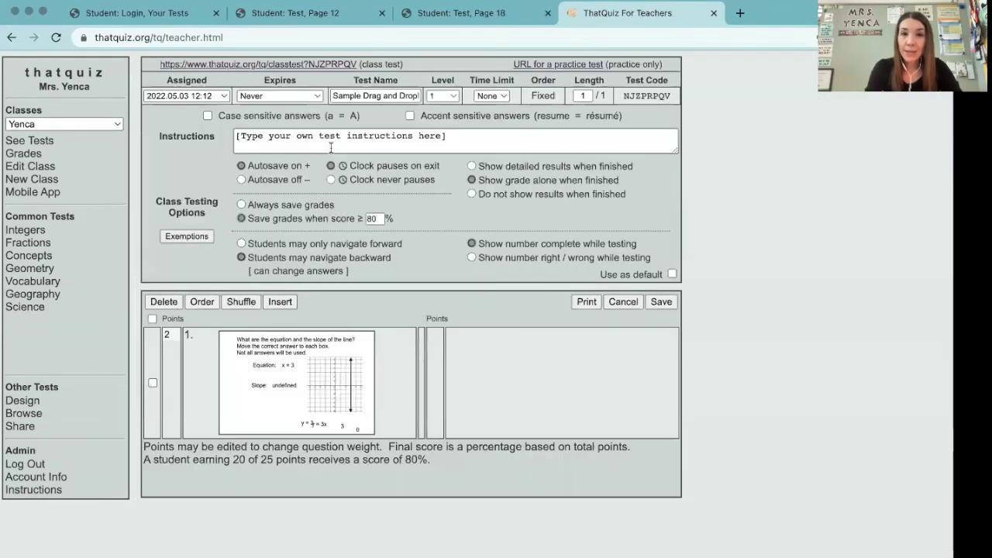
click(564, 69)
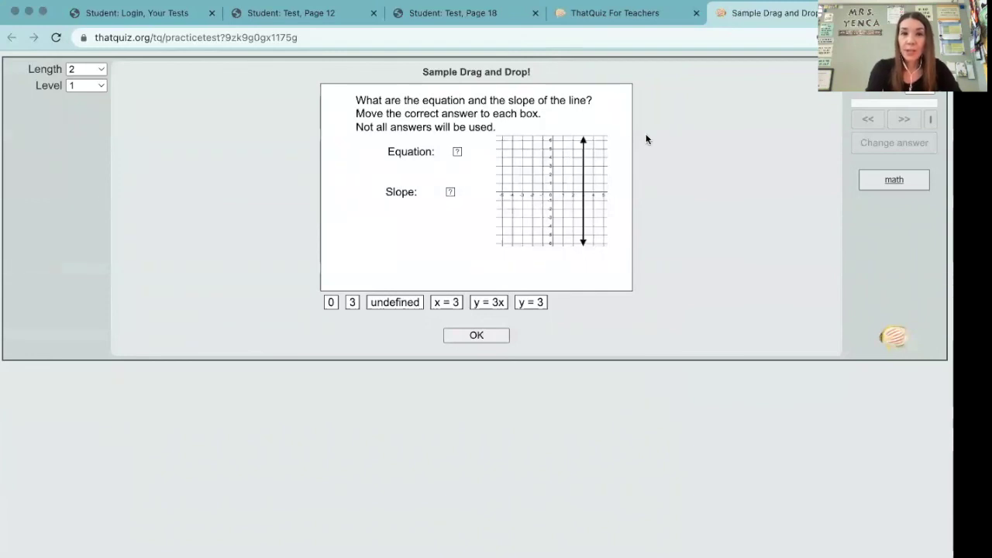
Place x = 3 in Equation and undefined in Slope, submit, and finish for a 100% score
ctrl+scroll(647, 139, up, 2)
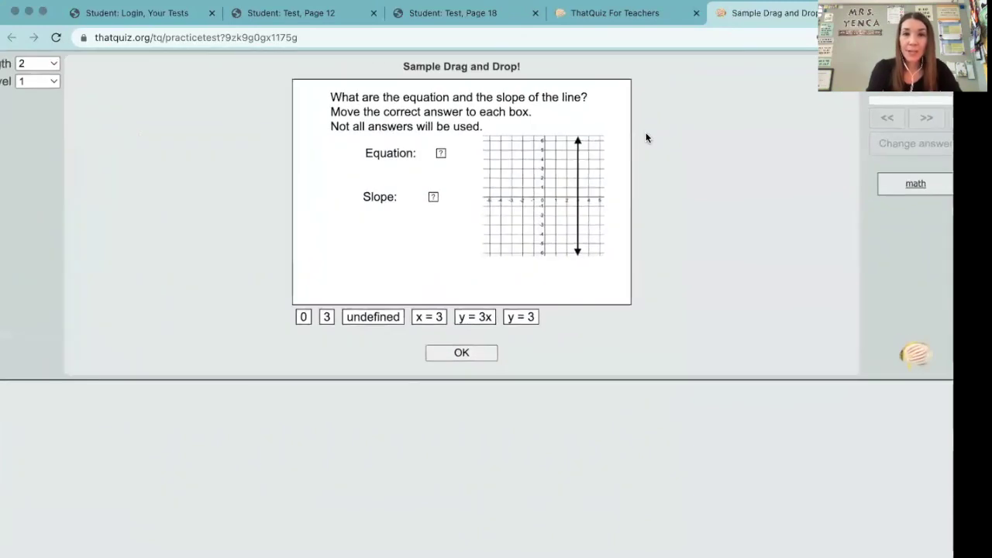
scroll(648, 197, up, 1)
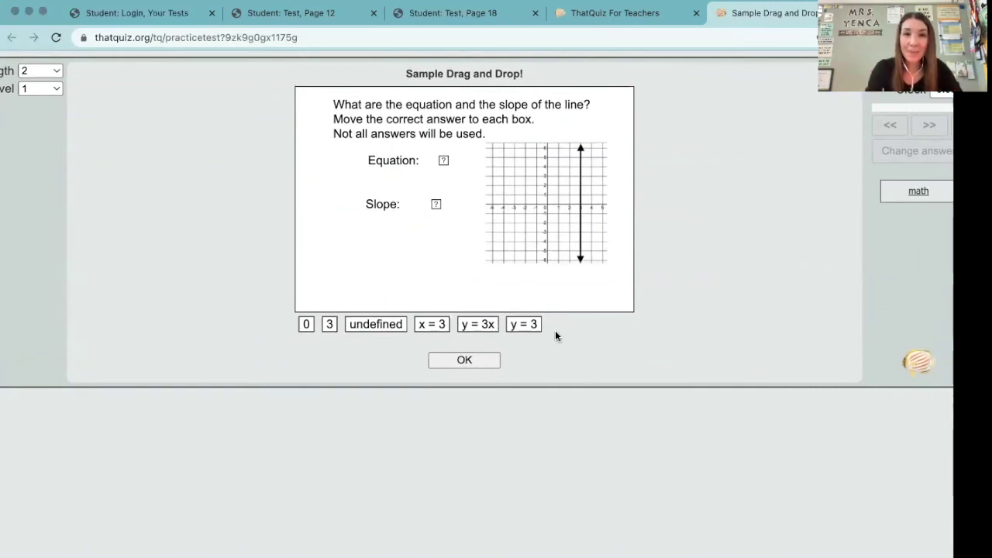
drag(436, 324, 449, 165)
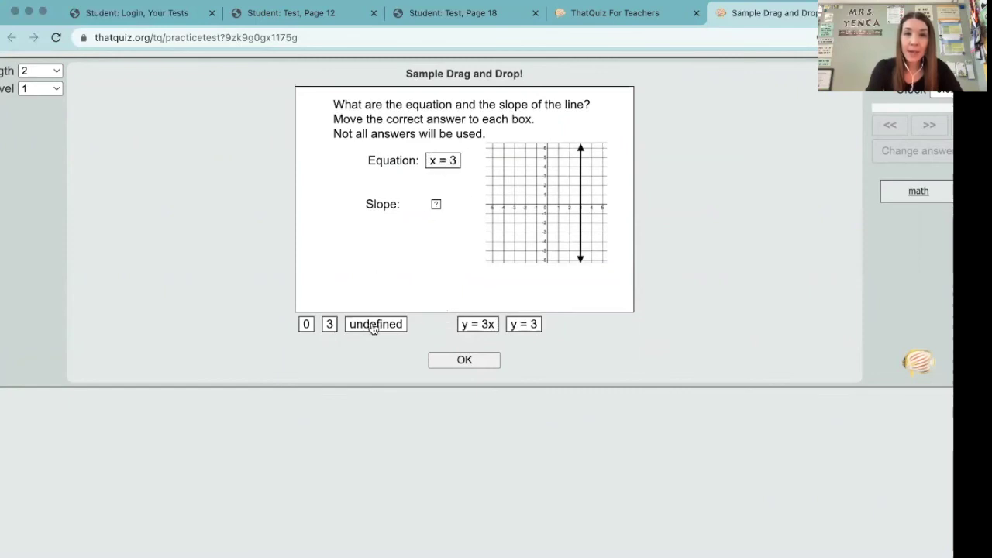
drag(380, 323, 438, 208)
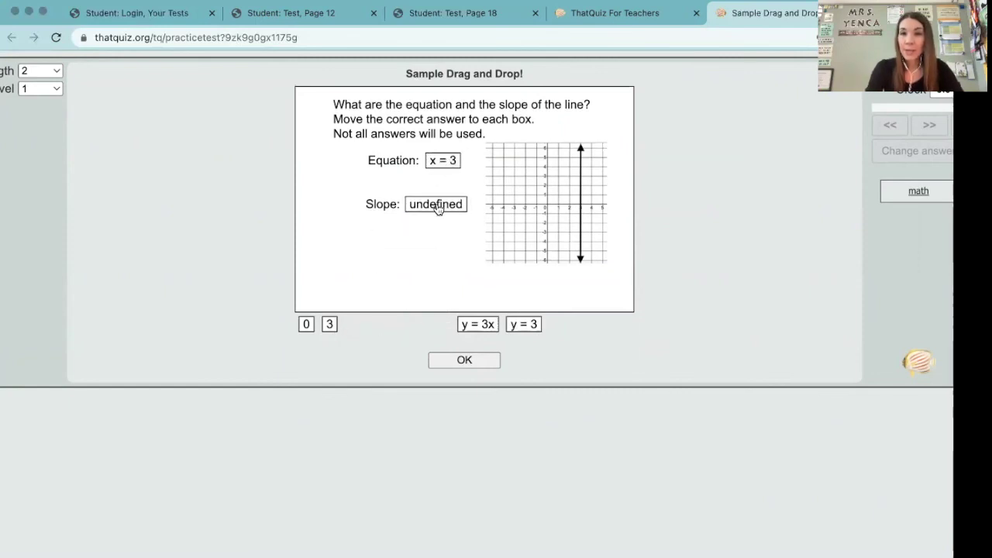
click(469, 358)
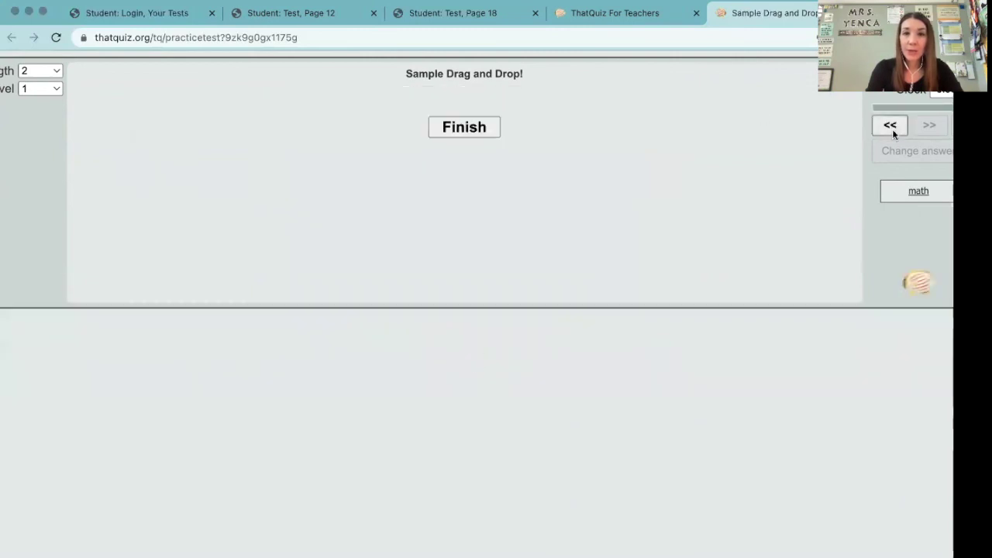
click(481, 124)
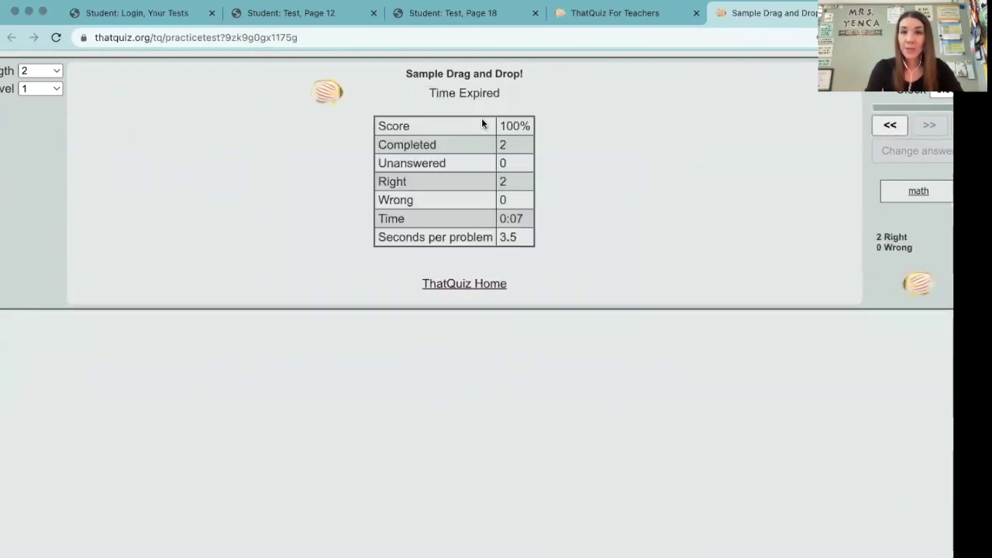